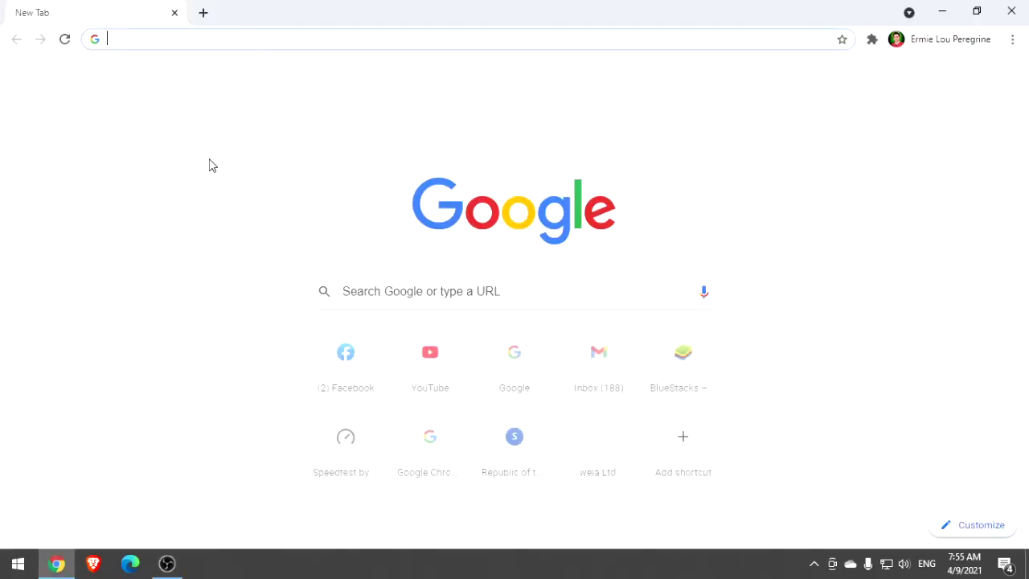
Load google.com from the address bar and search Google for 'edmodo'
{"action": "type", "text": "google.com"}
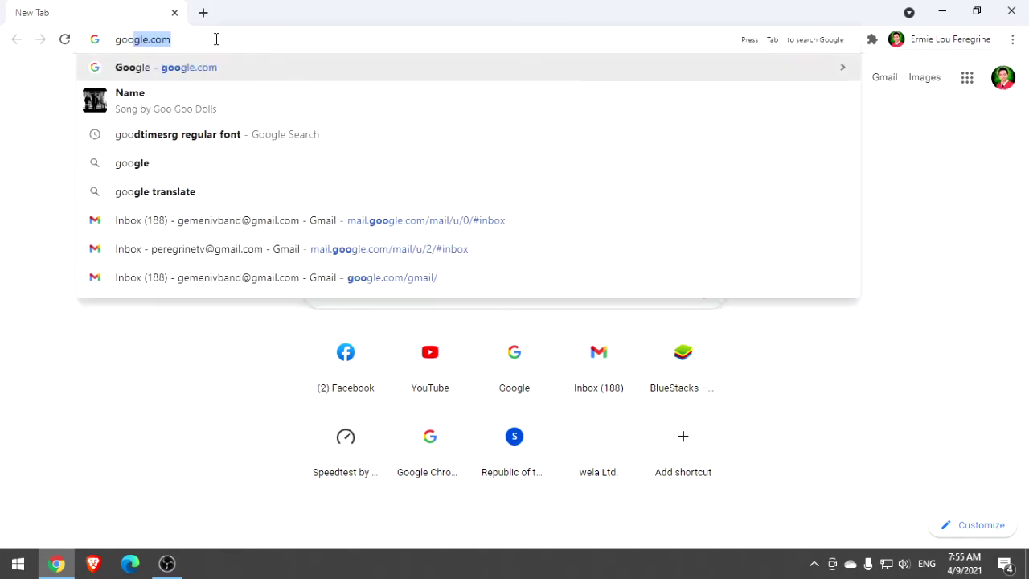
{"action": "key", "text": "Return"}
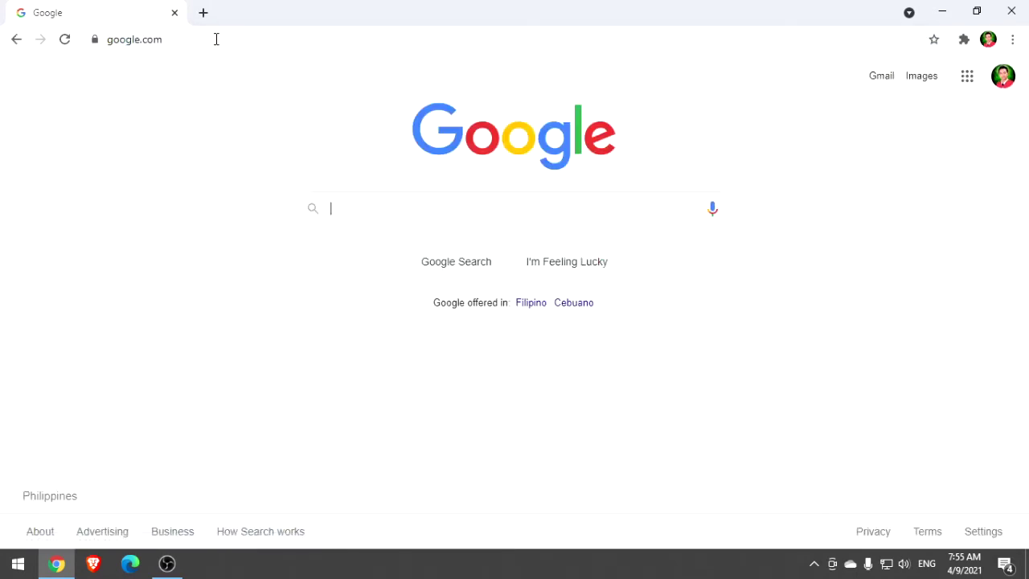
{"action": "type", "text": "edmodo"}
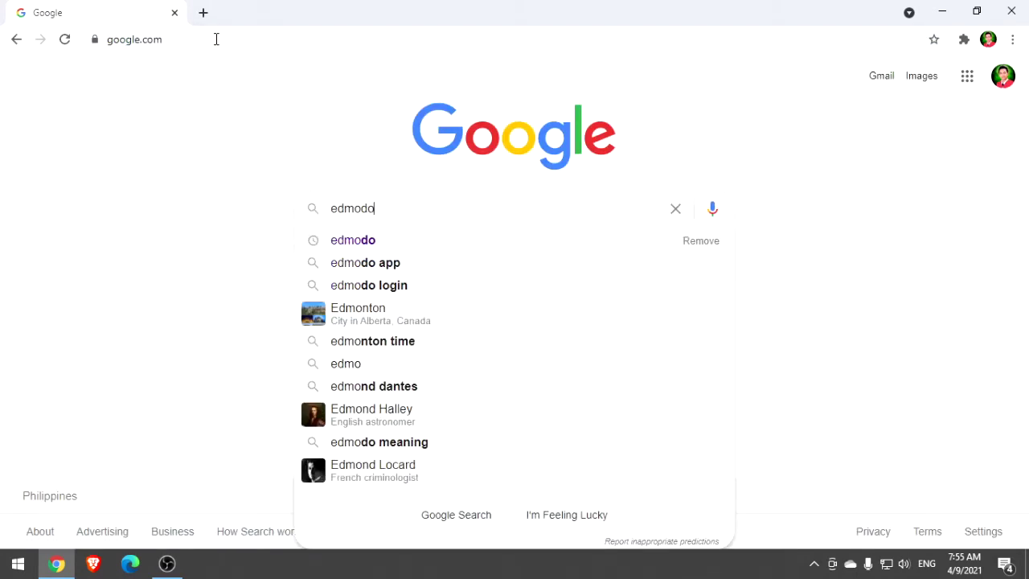
{"action": "key", "text": "Return"}
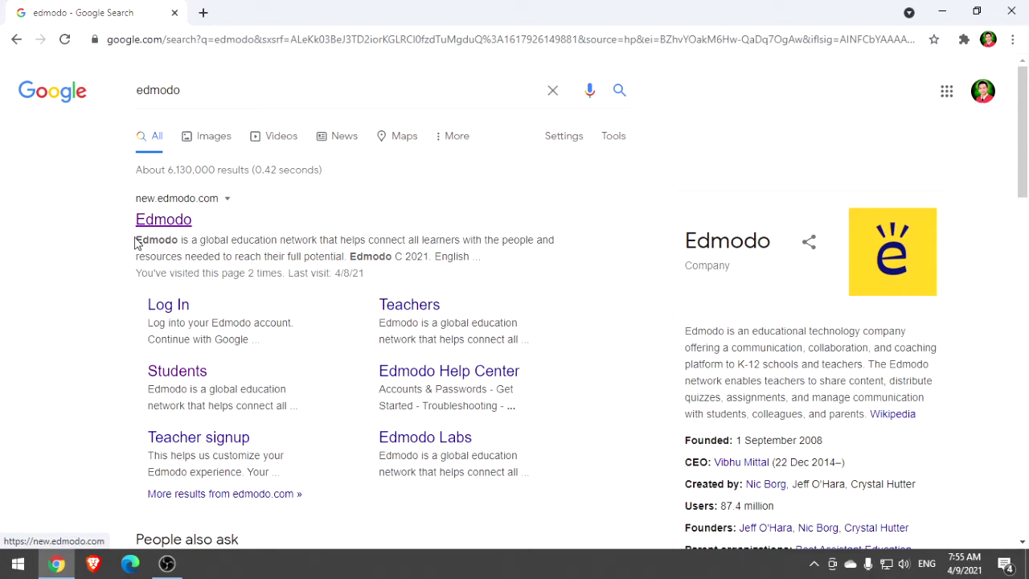
Go to Edmodo's Students sign-up and choose Philippines as the location
{"action": "left_click", "coordinate": [177, 376]}
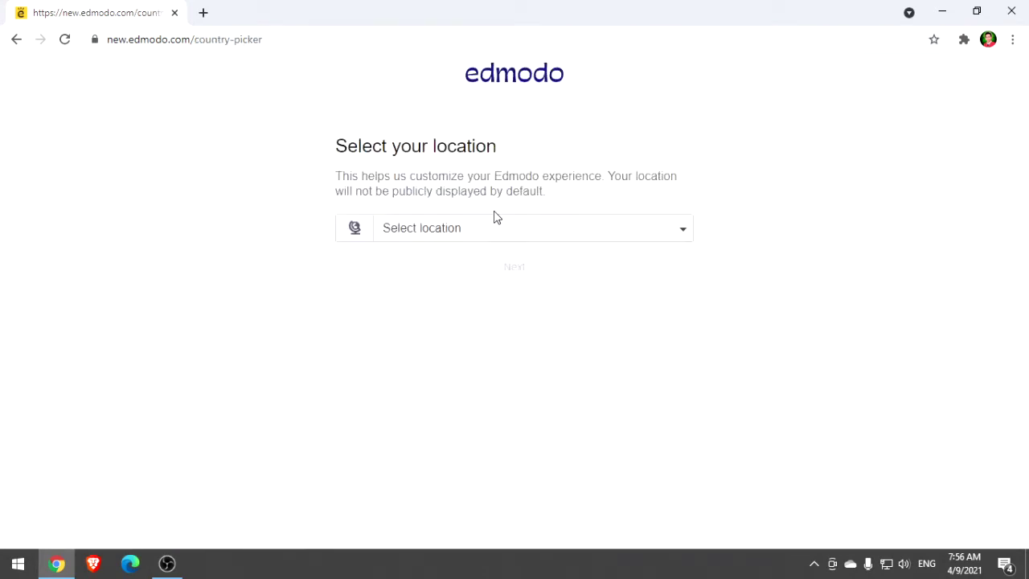
{"action": "left_click", "coordinate": [463, 233]}
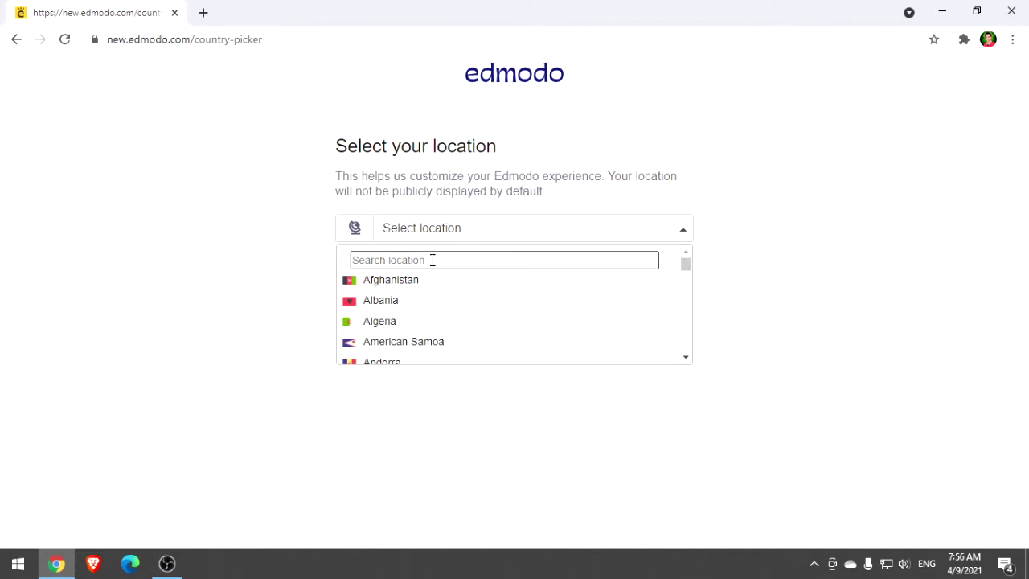
{"action": "type", "text": "Phi"}
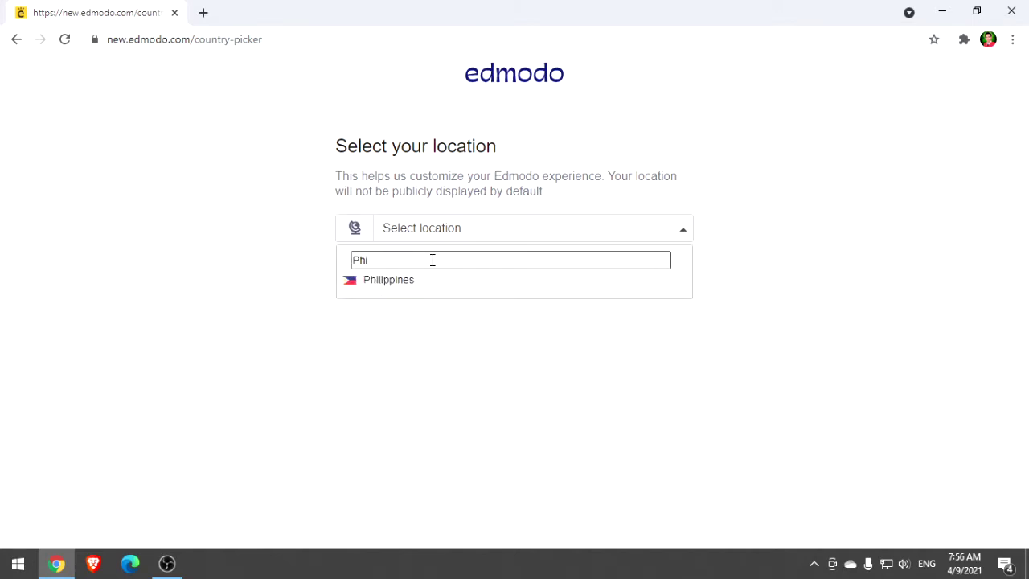
{"action": "left_click", "coordinate": [405, 281]}
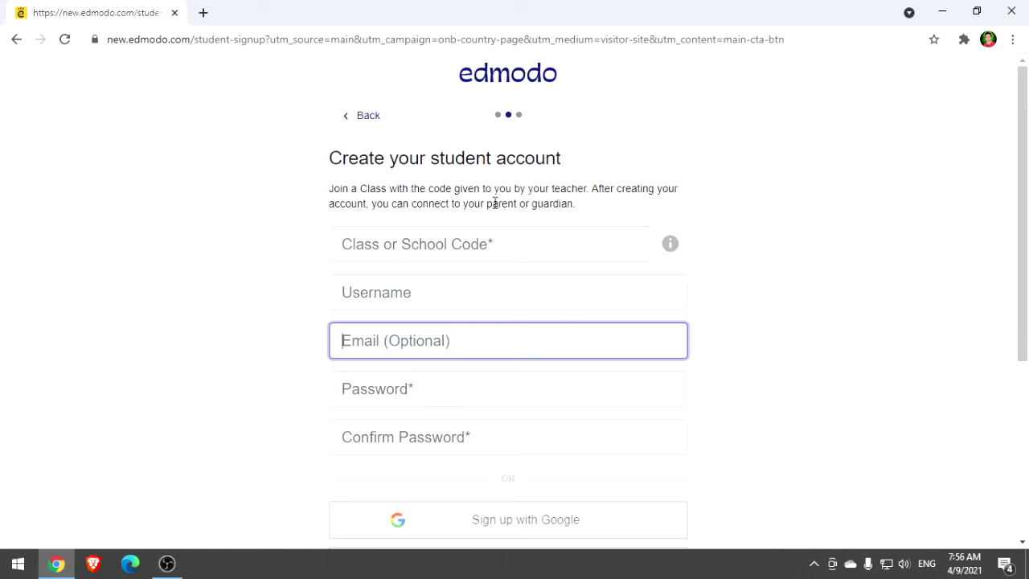
Fill in the saved class group code and enter the student's username, correcting typos
{"action": "left_click", "coordinate": [386, 244]}
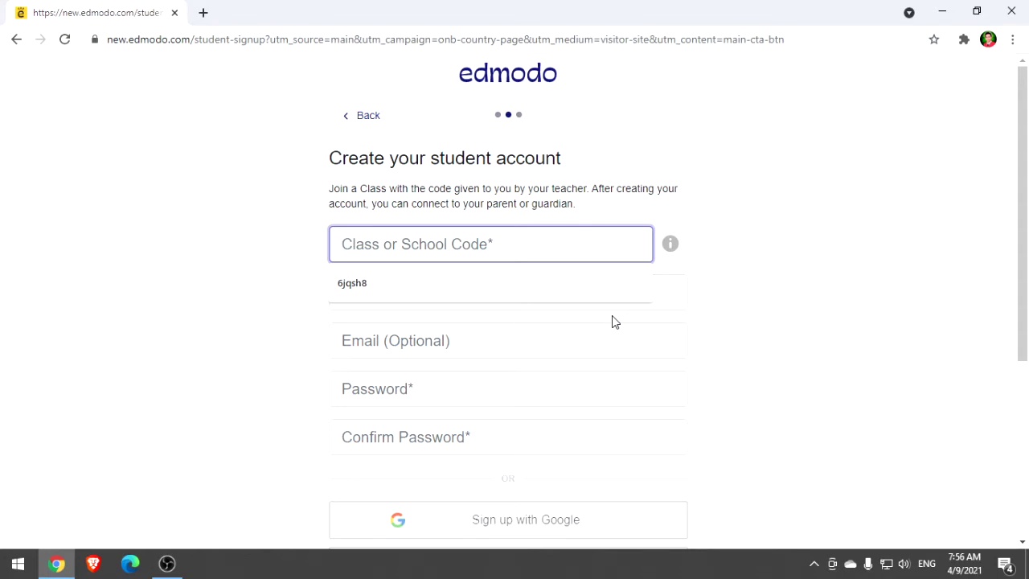
{"action": "left_click", "coordinate": [352, 283]}
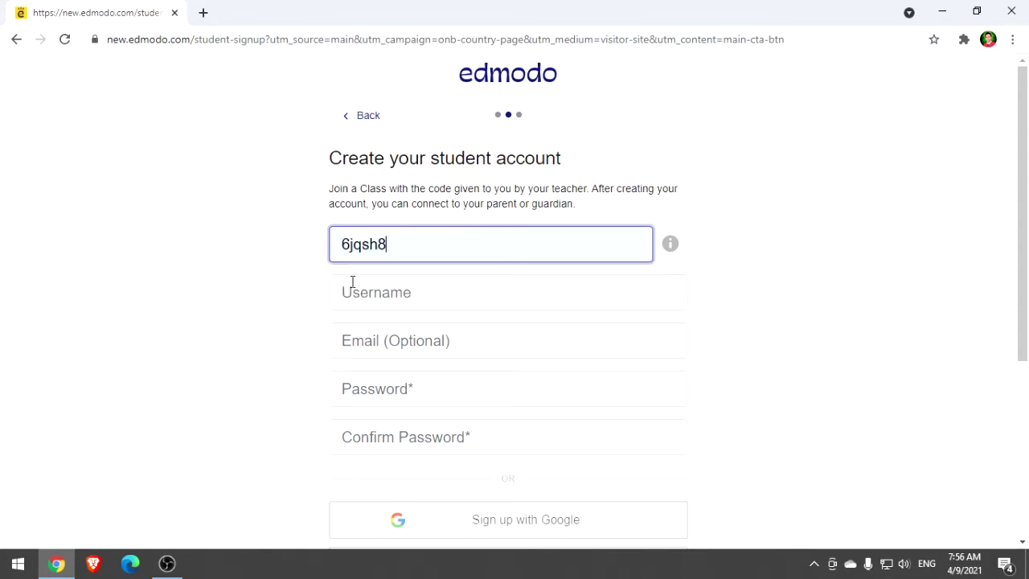
{"action": "left_click", "coordinate": [408, 310]}
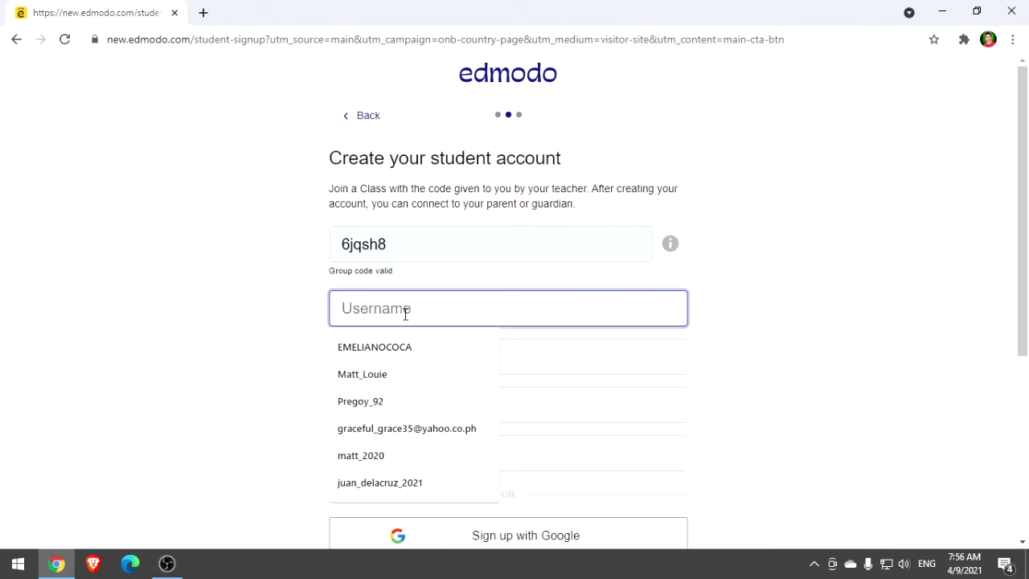
{"action": "type", "text": "juande;a"}
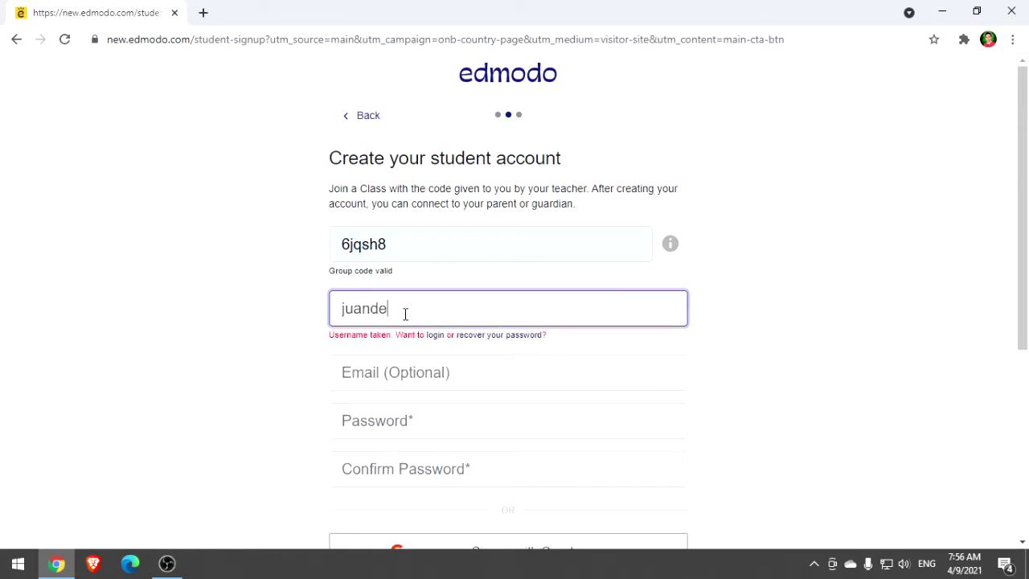
{"action": "key", "text": "BackSpace"}
{"action": "key", "text": "BackSpace"}
{"action": "type", "text": "lacr"}
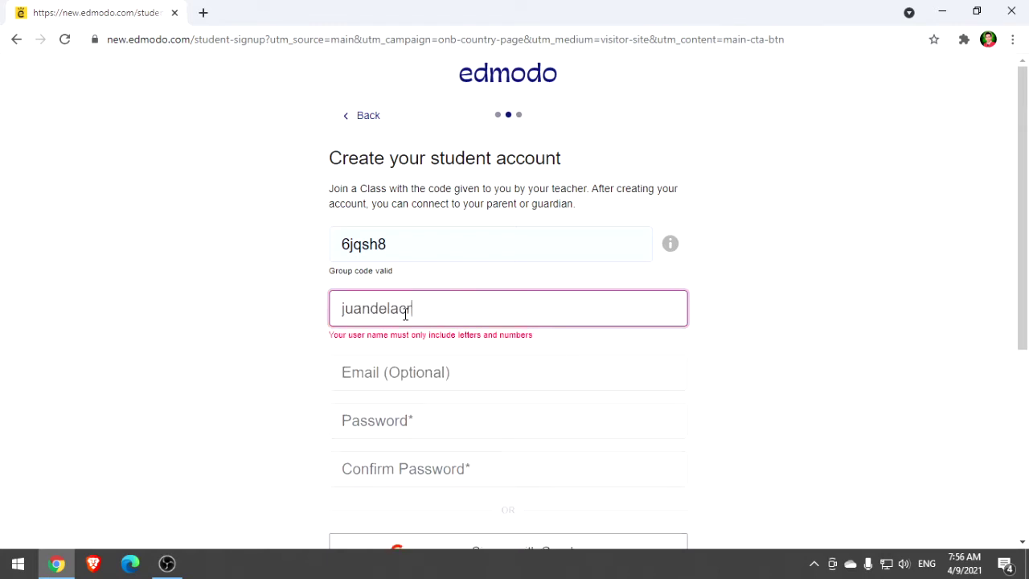
{"action": "type", "text": "uz2020"}
{"action": "key", "text": "BackSpace"}
{"action": "type", "text": "1"}
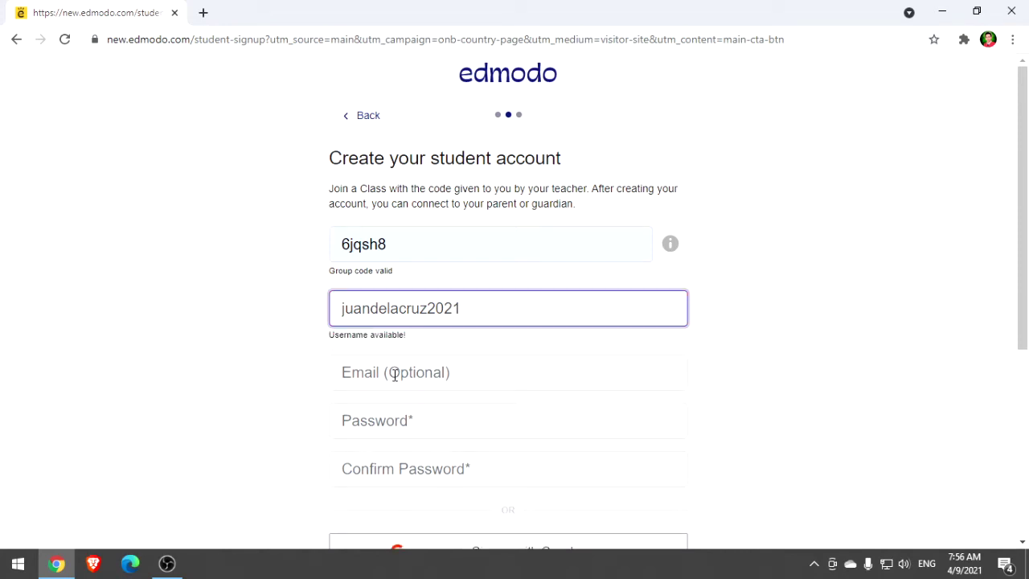
Leave the optional email empty and enter the account password, then confirm it
{"action": "left_click", "coordinate": [445, 374]}
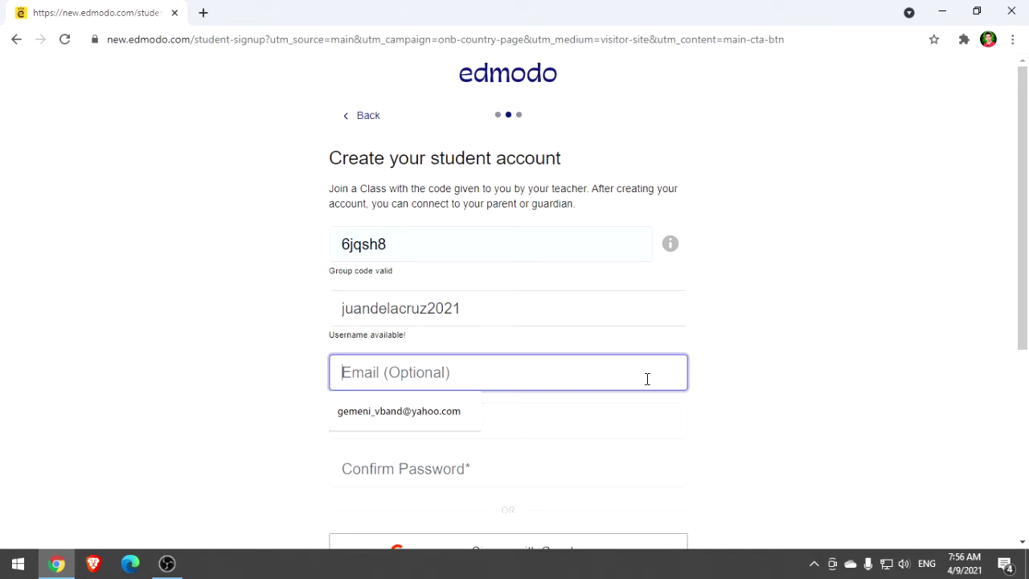
{"action": "left_click", "coordinate": [191, 397]}
{"action": "left_click", "coordinate": [449, 419]}
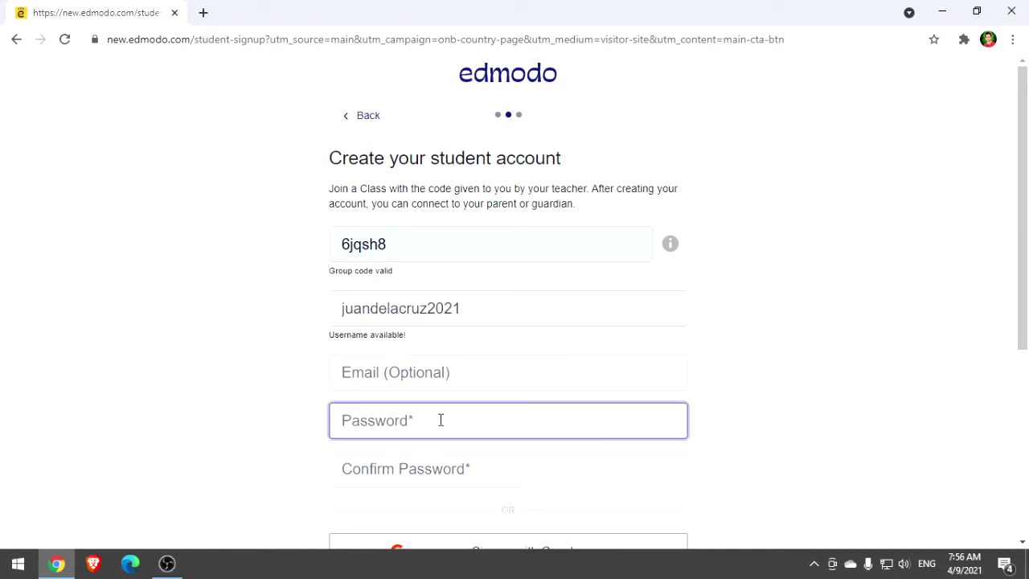
{"action": "scroll", "coordinate": [379, 372], "scroll_direction": "down", "scroll_amount": 2}
{"action": "scroll", "coordinate": [474, 349], "scroll_direction": "up", "scroll_amount": 2}
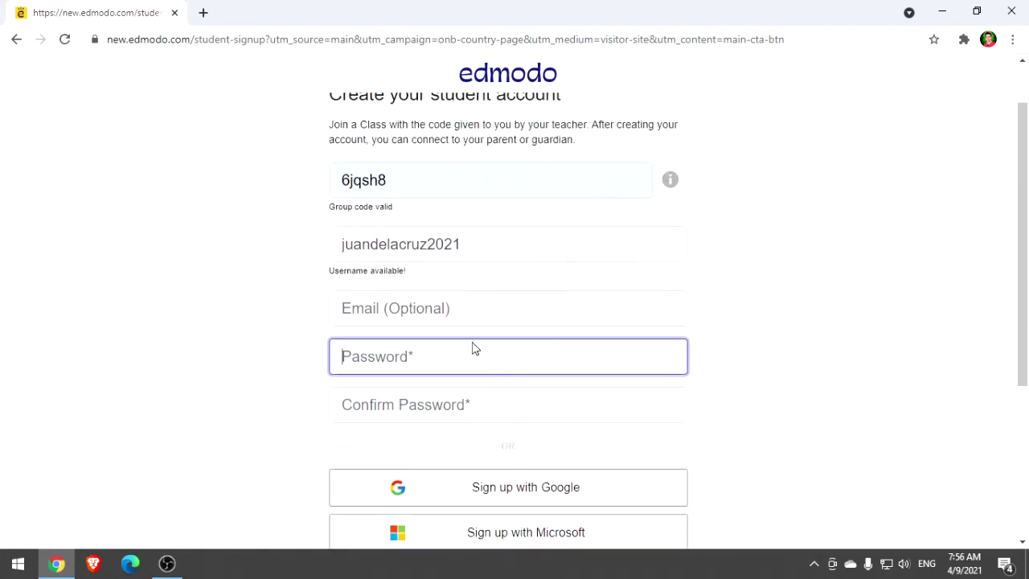
{"action": "type", "text": "•••••"}
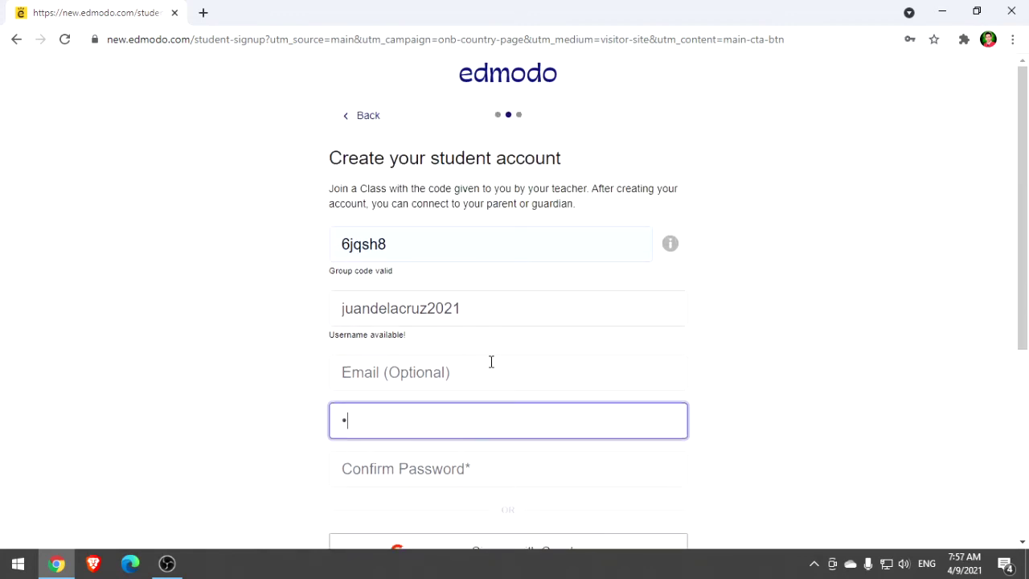
{"action": "type", "text": "•••"}
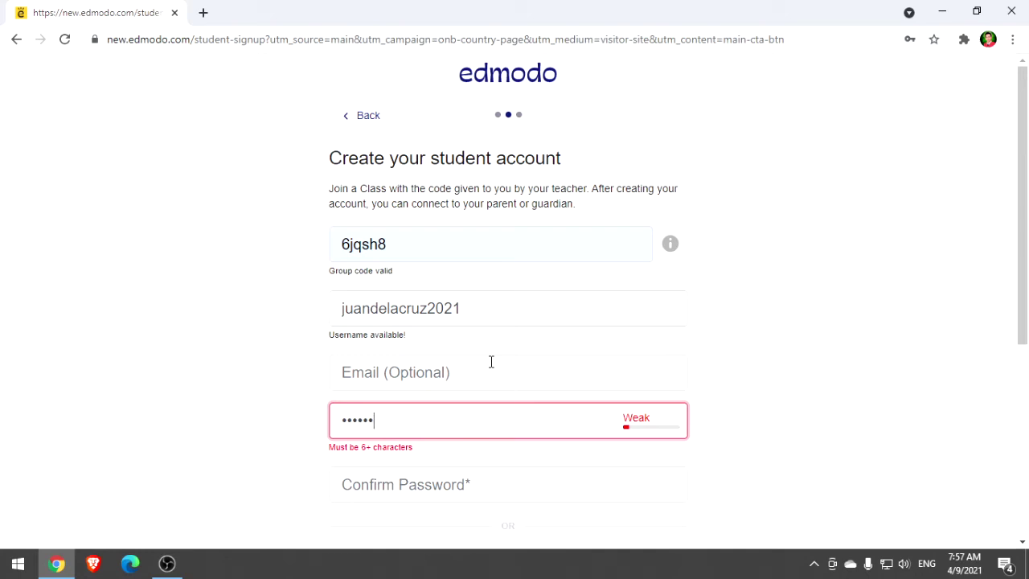
{"action": "key", "text": "Tab"}
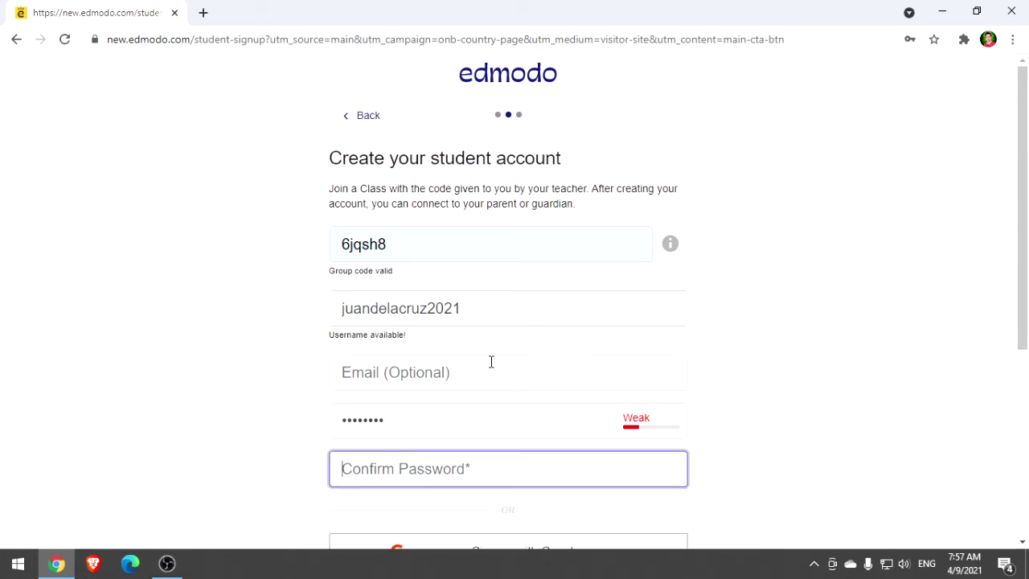
{"action": "type", "text": "••••••••"}
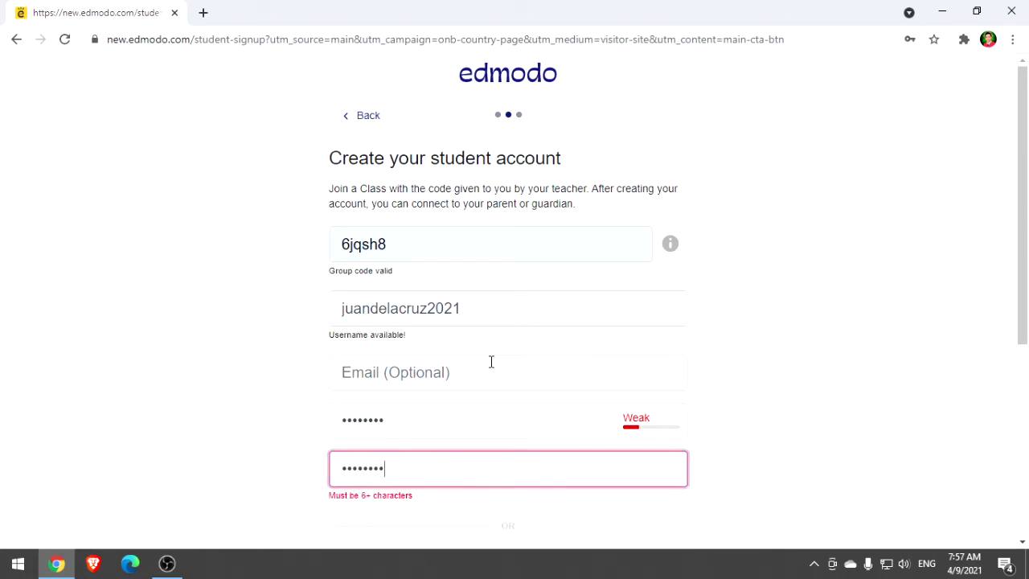
{"action": "left_click", "coordinate": [227, 365]}
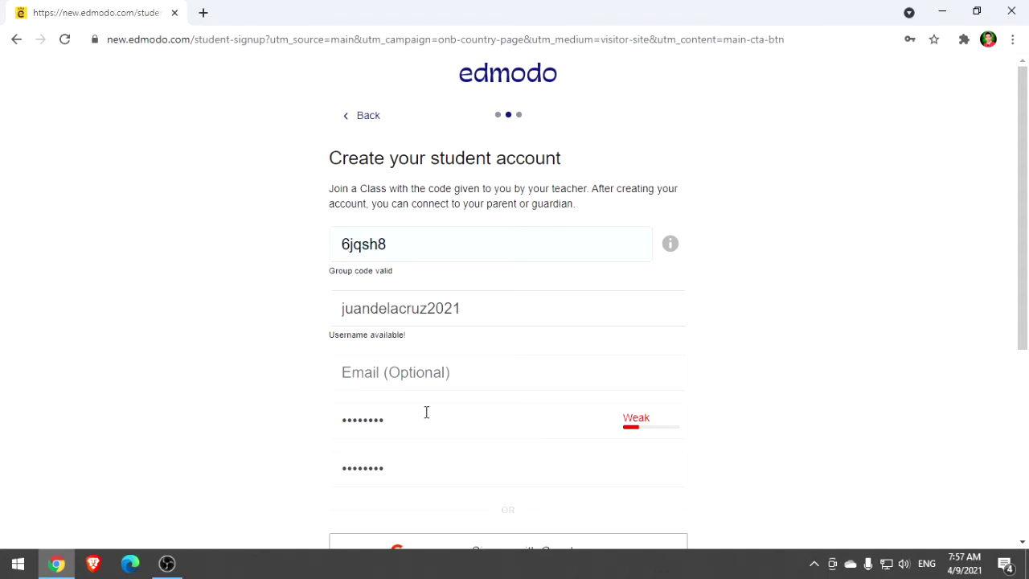
{"action": "left_click", "coordinate": [426, 412]}
{"action": "scroll", "coordinate": [459, 371], "scroll_direction": "down", "scroll_amount": 3}
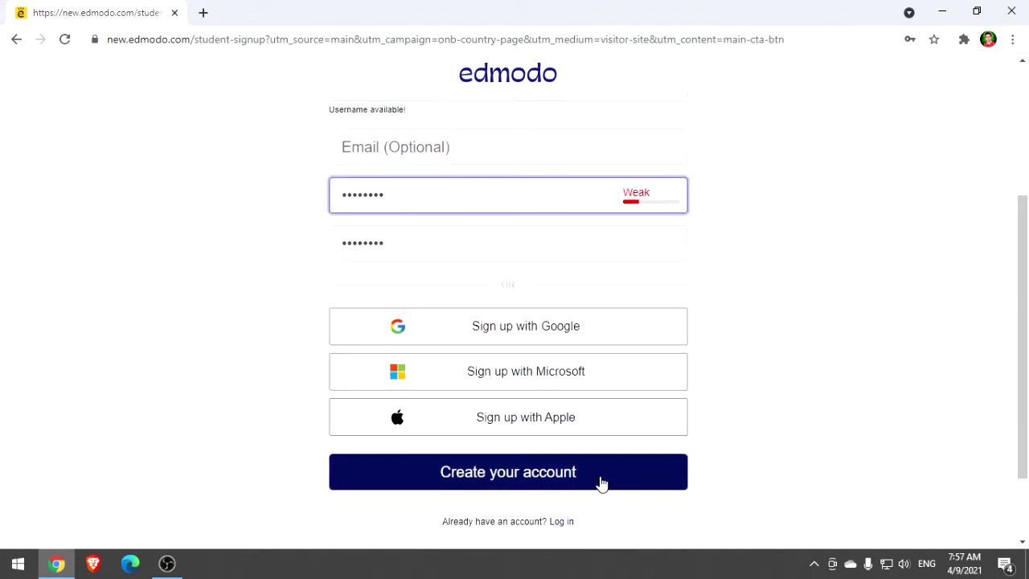
Review the entered group code and username, then submit with Create your account
{"action": "scroll", "coordinate": [425, 321], "scroll_direction": "up", "scroll_amount": 3}
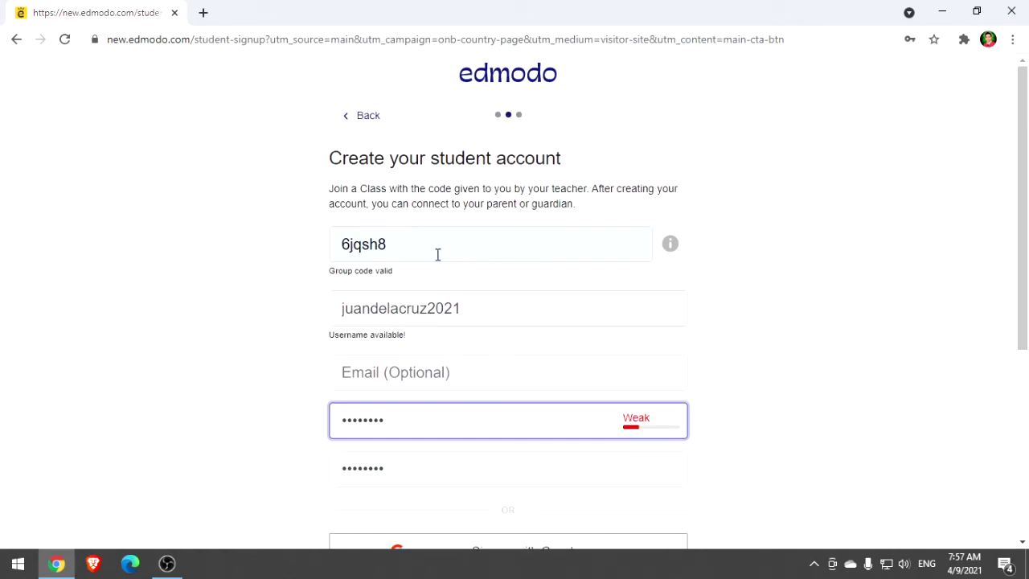
{"action": "double_click", "coordinate": [461, 255]}
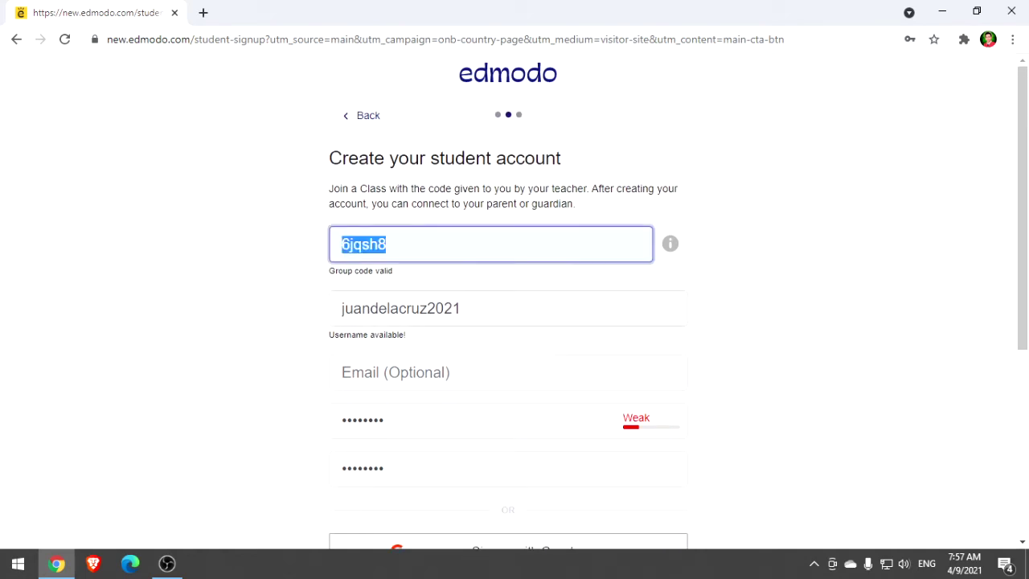
{"action": "double_click", "coordinate": [562, 317]}
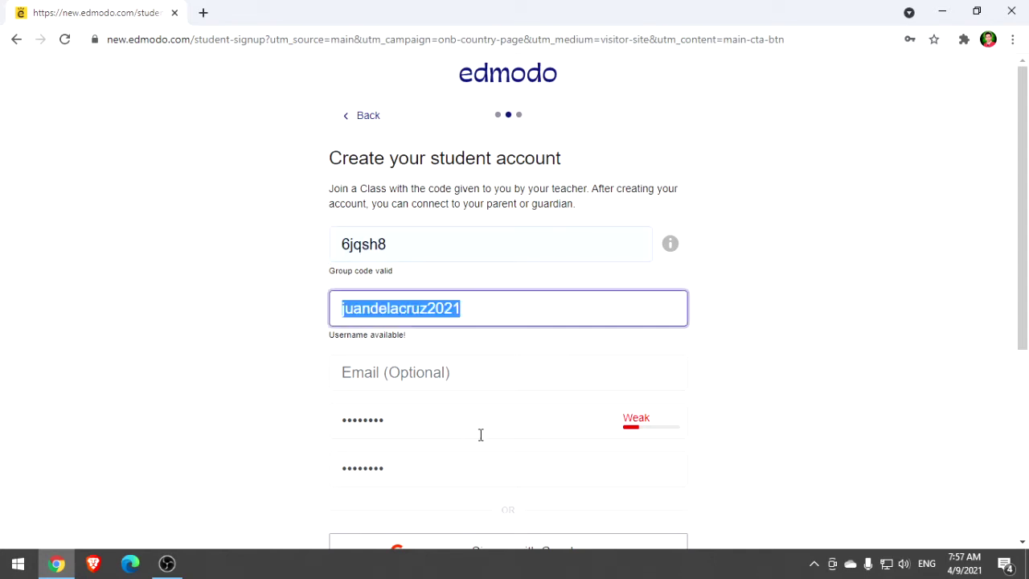
{"action": "scroll", "coordinate": [403, 229], "scroll_direction": "down", "scroll_amount": 2}
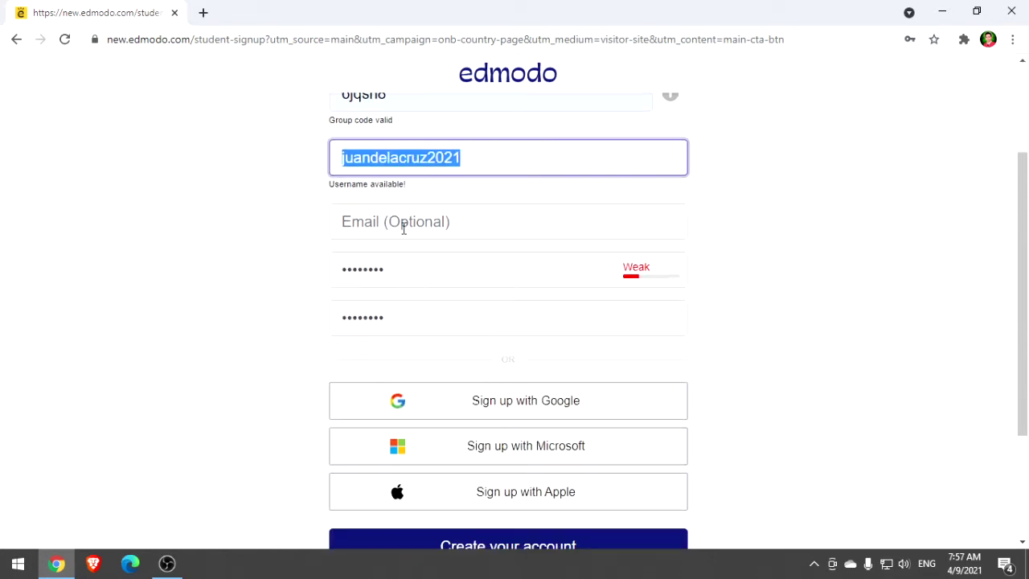
{"action": "left_click", "coordinate": [491, 166]}
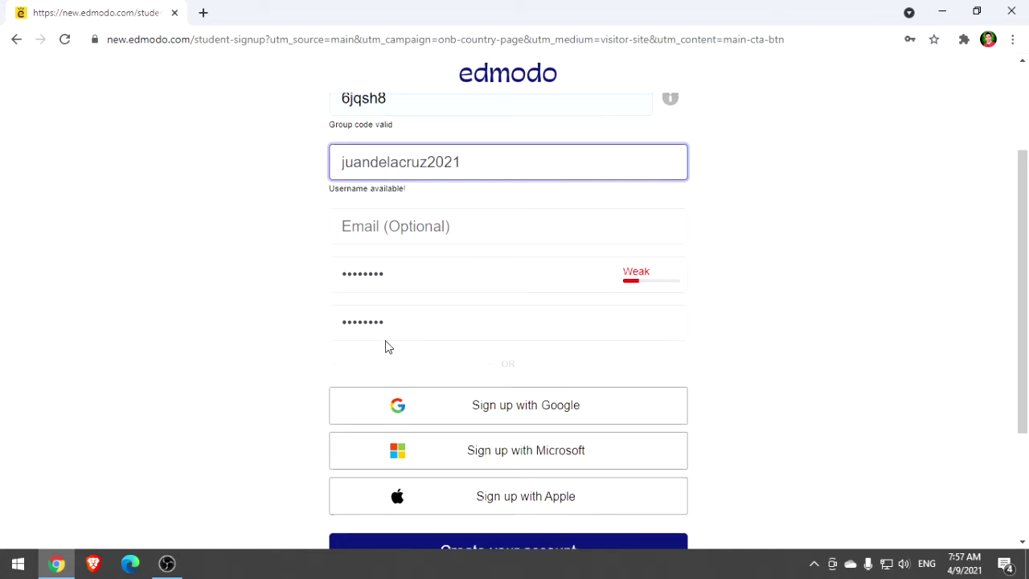
{"action": "scroll", "coordinate": [385, 340], "scroll_direction": "up", "scroll_amount": 2}
{"action": "scroll", "coordinate": [568, 357], "scroll_direction": "down", "scroll_amount": 1}
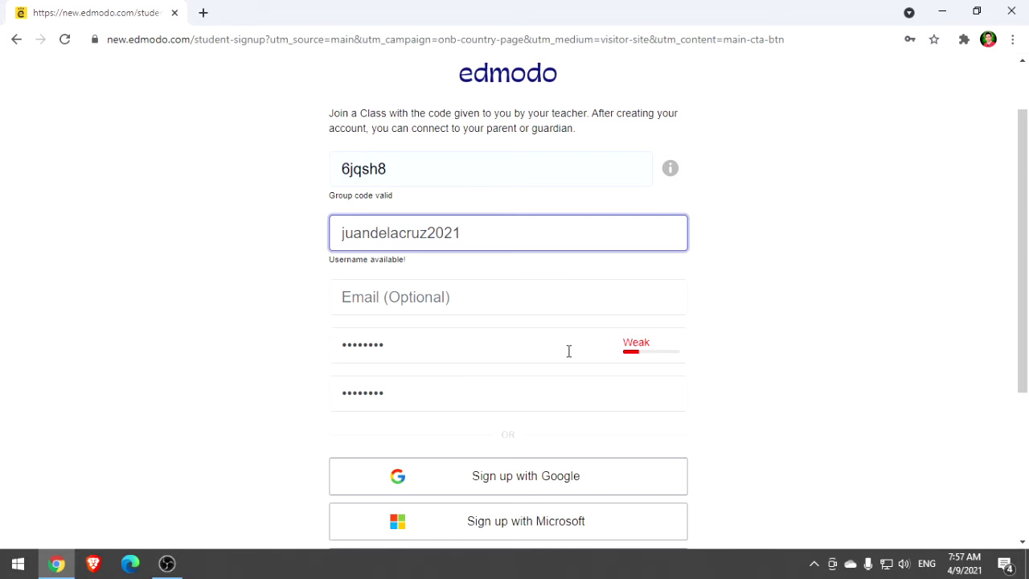
{"action": "scroll", "coordinate": [568, 352], "scroll_direction": "down", "scroll_amount": 2}
{"action": "scroll", "coordinate": [568, 351], "scroll_direction": "up", "scroll_amount": 2}
{"action": "scroll", "coordinate": [537, 267], "scroll_direction": "down", "scroll_amount": 3}
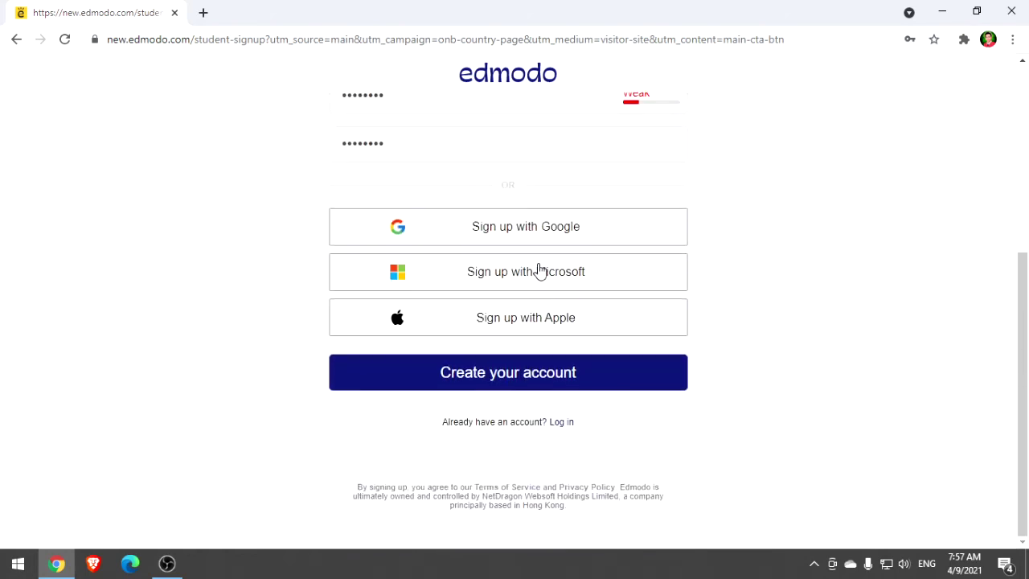
{"action": "left_click", "coordinate": [595, 377]}
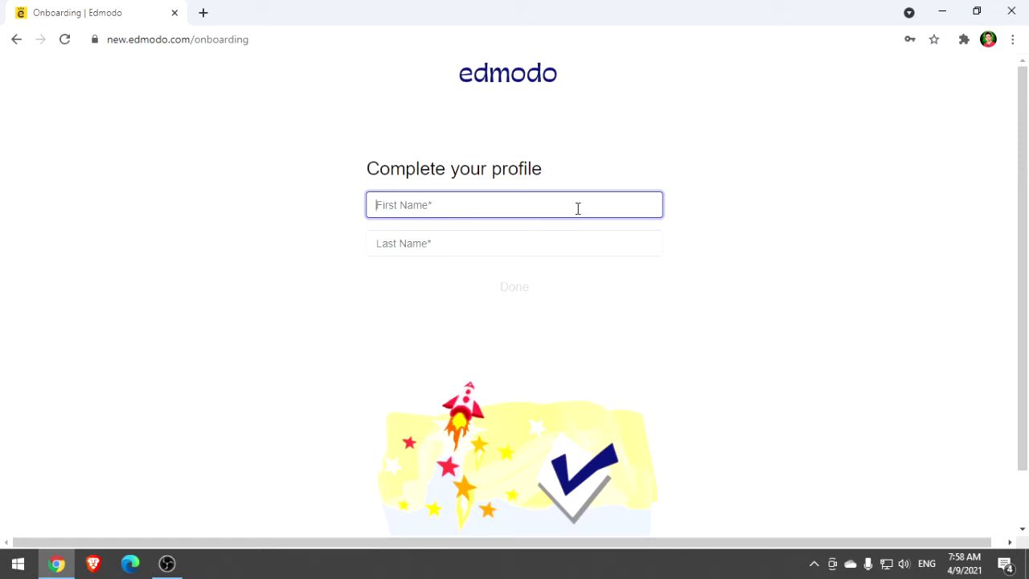
Enter the student's first and last name on the profile page and confirm with Done
{"action": "type", "text": "Juan"}
{"action": "key", "text": "Tab"}
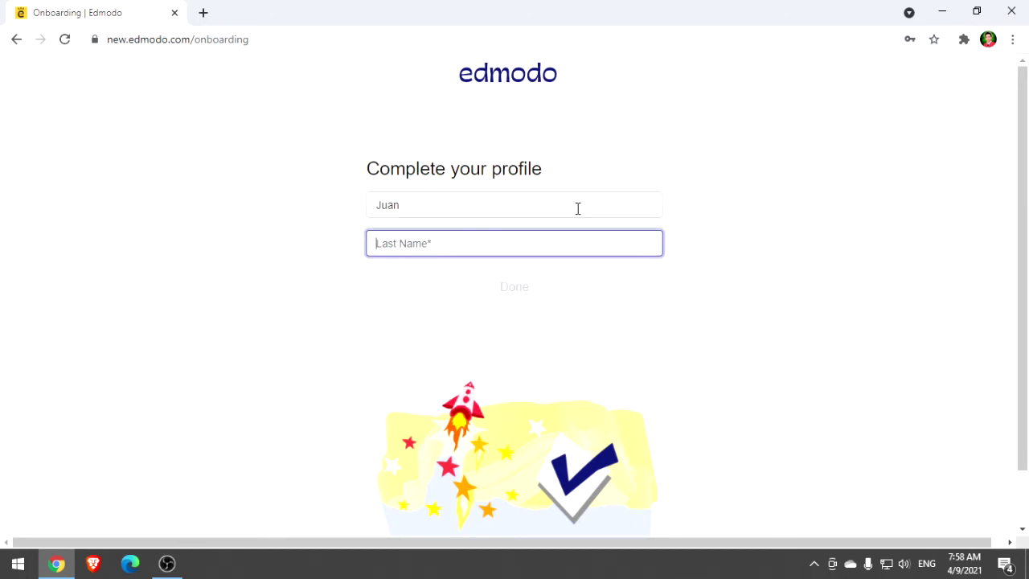
{"action": "type", "text": "Dela Cruz"}
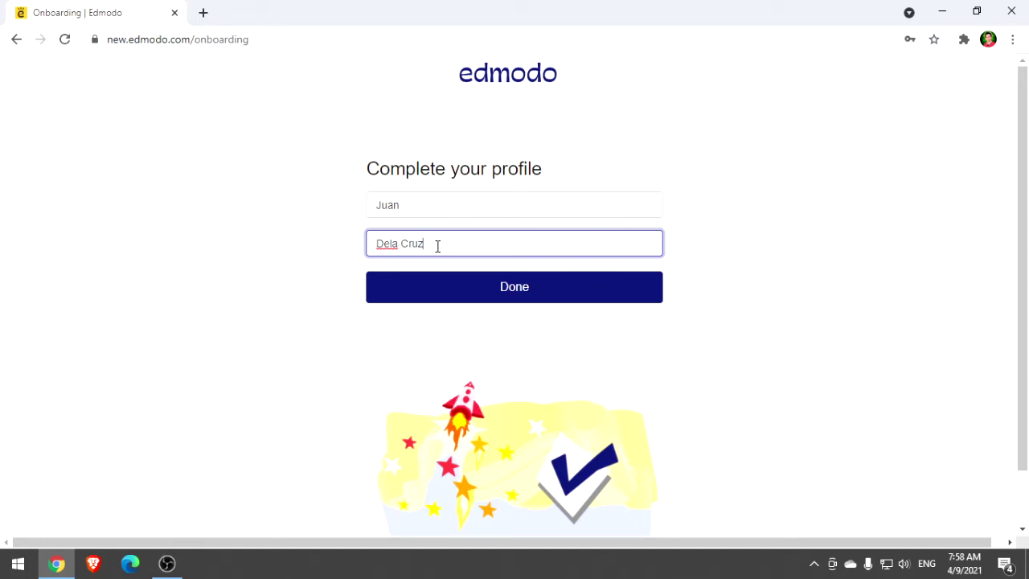
{"action": "left_click", "coordinate": [535, 301]}
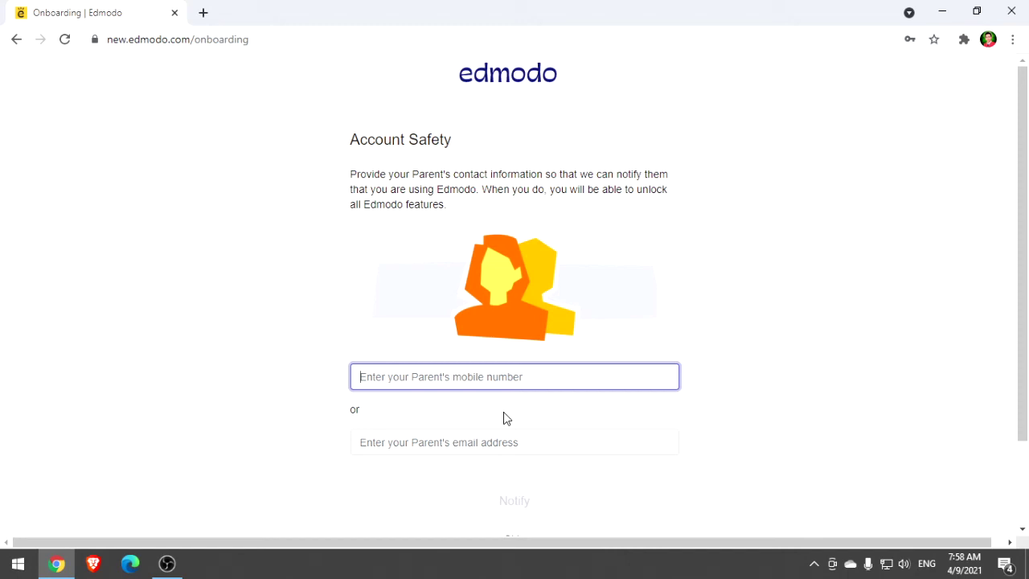
Leave the parent's mobile and email blank and skip the Account Safety step
{"action": "scroll", "coordinate": [313, 357], "scroll_direction": "down", "scroll_amount": 2}
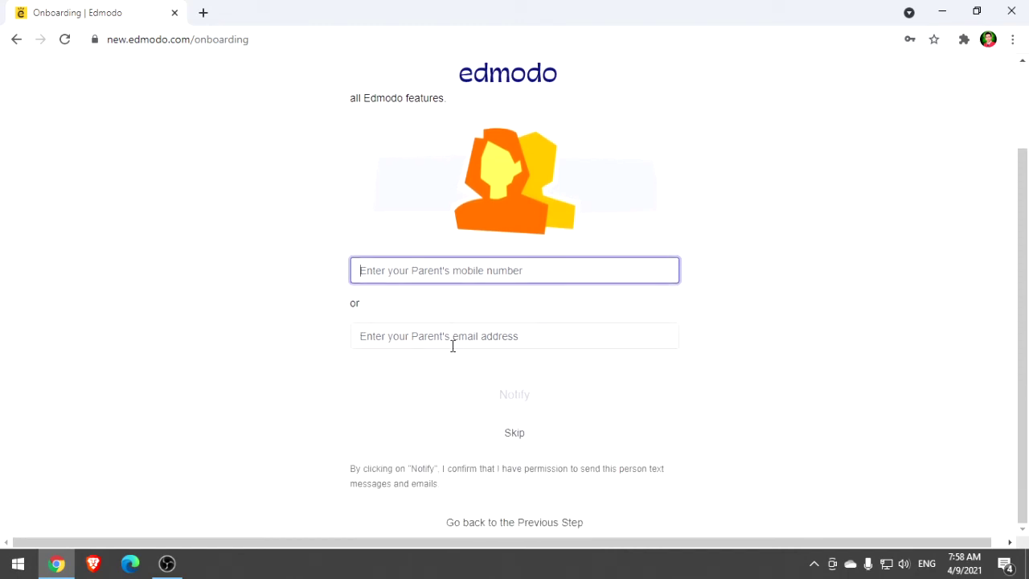
{"action": "scroll", "coordinate": [371, 397], "scroll_direction": "up", "scroll_amount": 1}
{"action": "scroll", "coordinate": [462, 313], "scroll_direction": "up", "scroll_amount": 2}
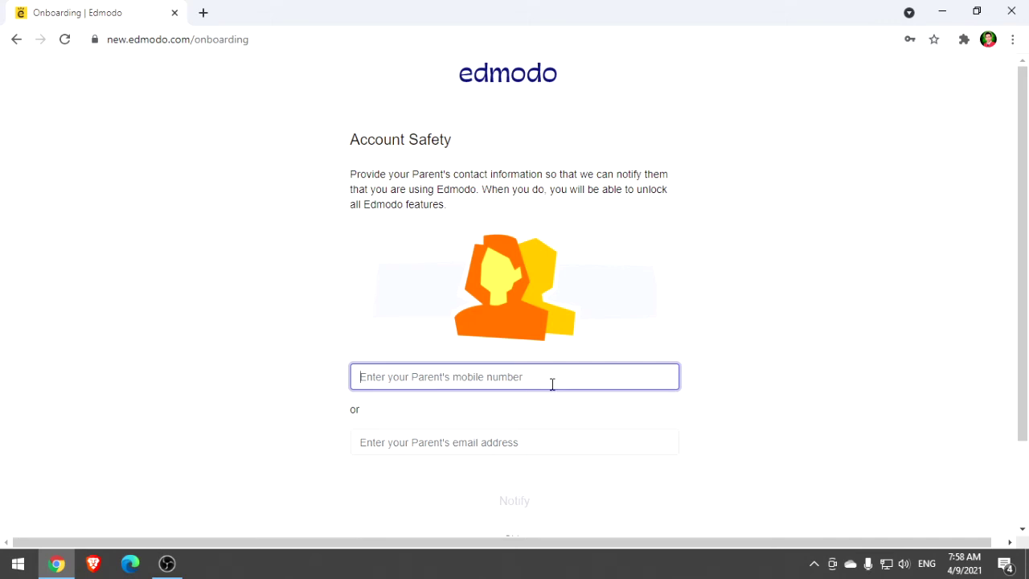
{"action": "scroll", "coordinate": [513, 361], "scroll_direction": "down", "scroll_amount": 1}
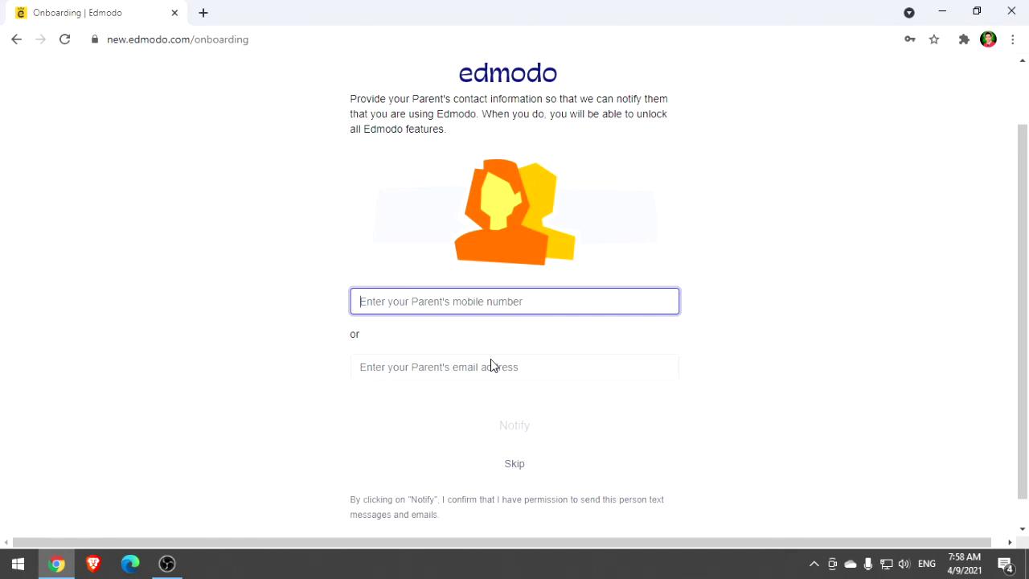
{"action": "left_click", "coordinate": [493, 366]}
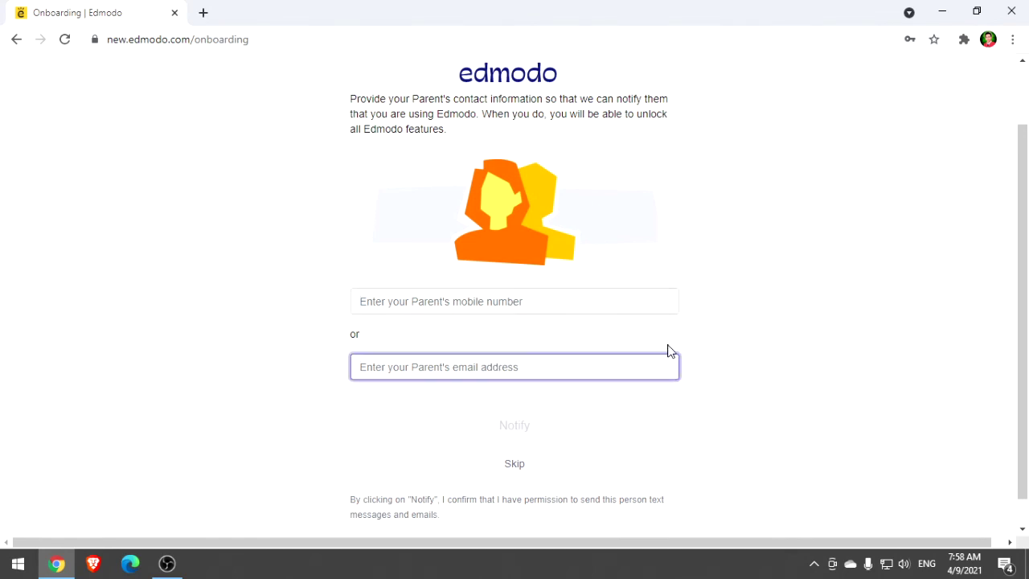
{"action": "scroll", "coordinate": [667, 366], "scroll_direction": "down", "scroll_amount": 1}
{"action": "scroll", "coordinate": [668, 369], "scroll_direction": "up", "scroll_amount": 2}
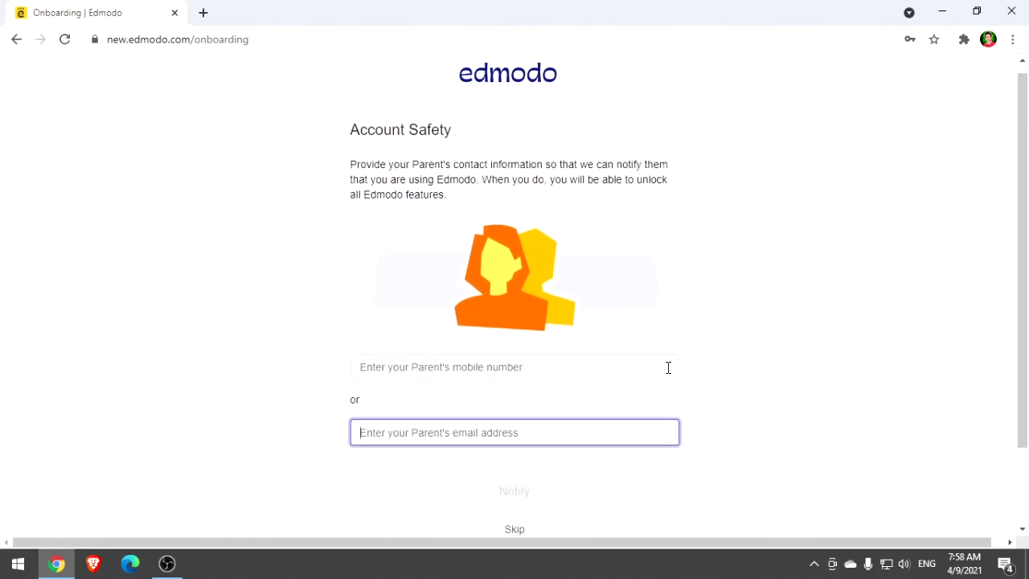
{"action": "scroll", "coordinate": [668, 366], "scroll_direction": "down", "scroll_amount": 2}
{"action": "left_click", "coordinate": [515, 434]}
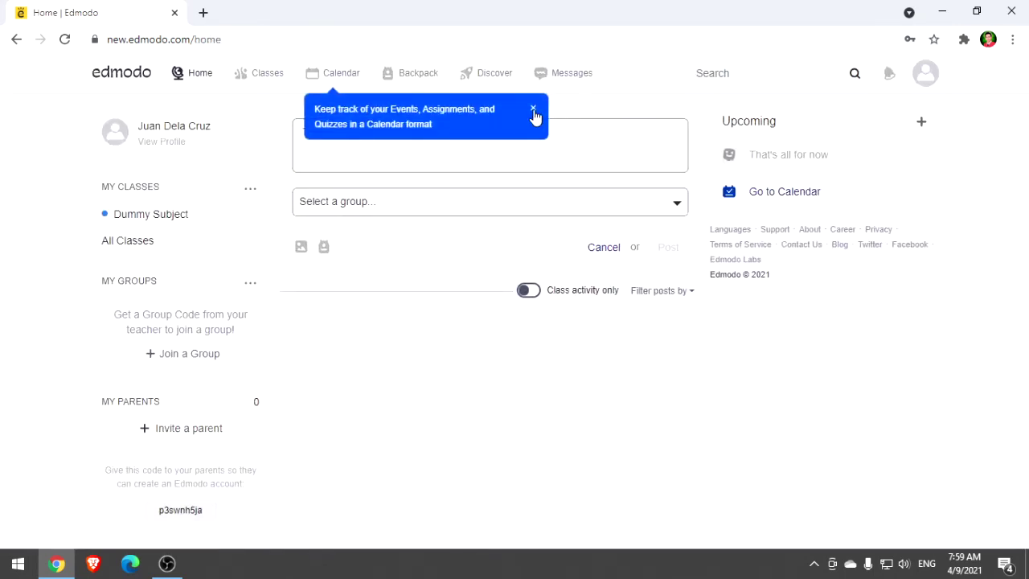
Dismiss the calendar tip and open the account menu from the profile avatar
{"action": "left_click", "coordinate": [533, 110]}
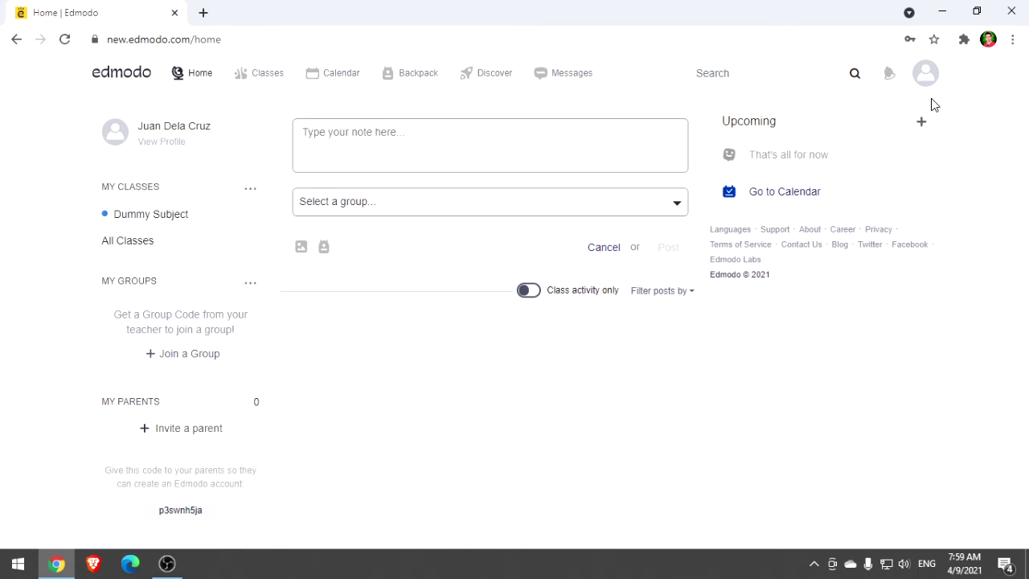
{"action": "left_click", "coordinate": [925, 72]}
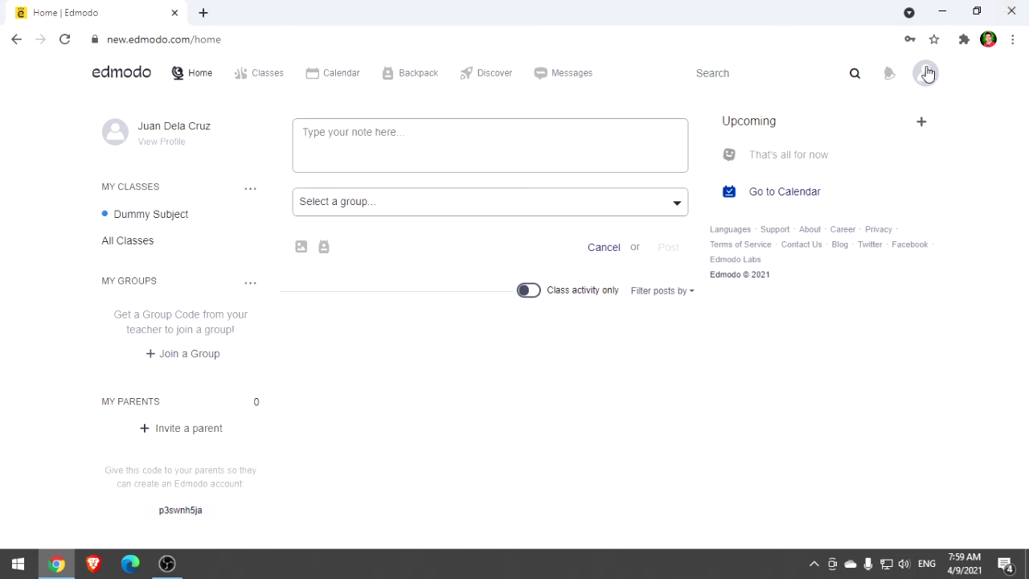